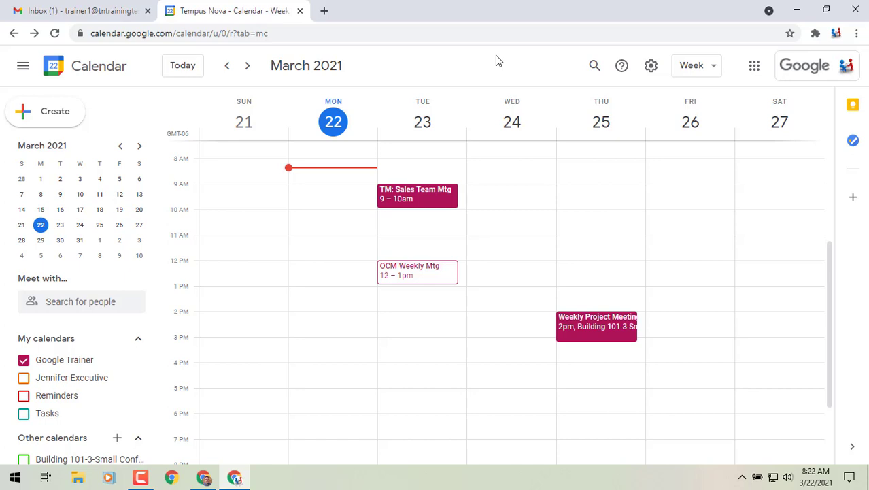
Step: Go from the gear menu's Settings to the Working Hours section, showing weekdays at 9:00am–5:00pm
{"action": "left_click", "coordinate": [652, 65]}
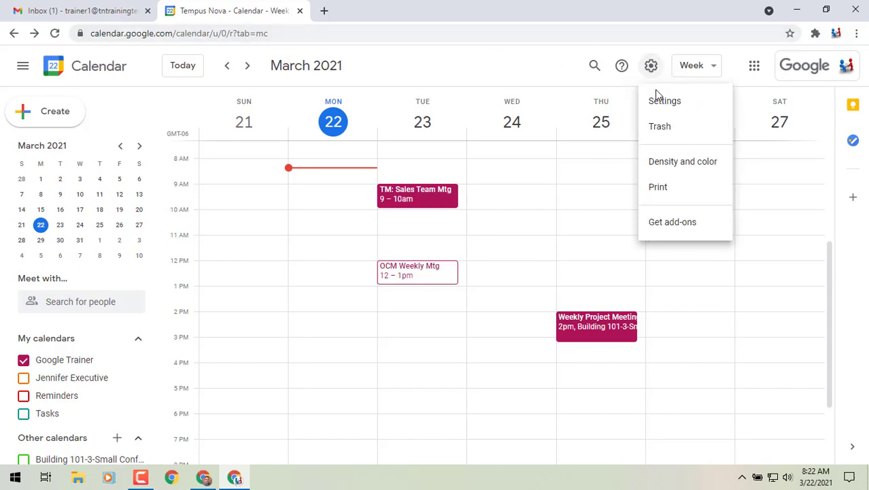
{"action": "left_click", "coordinate": [658, 101]}
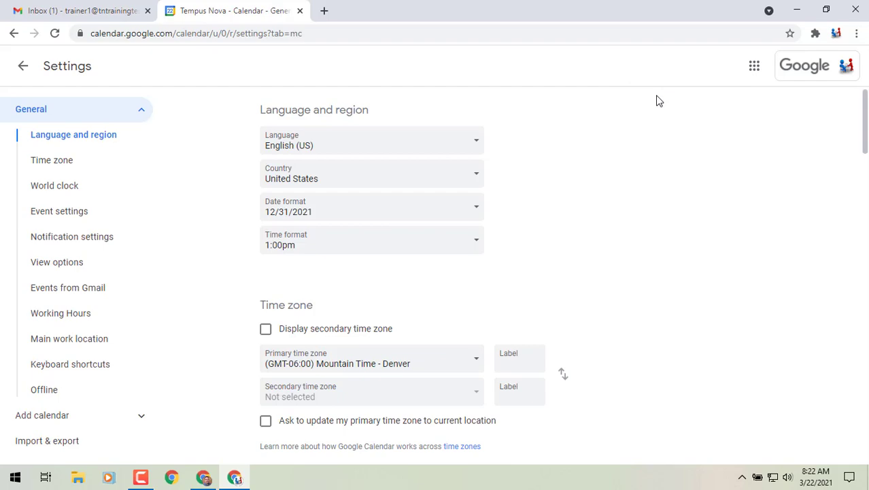
{"action": "left_click", "coordinate": [44, 311]}
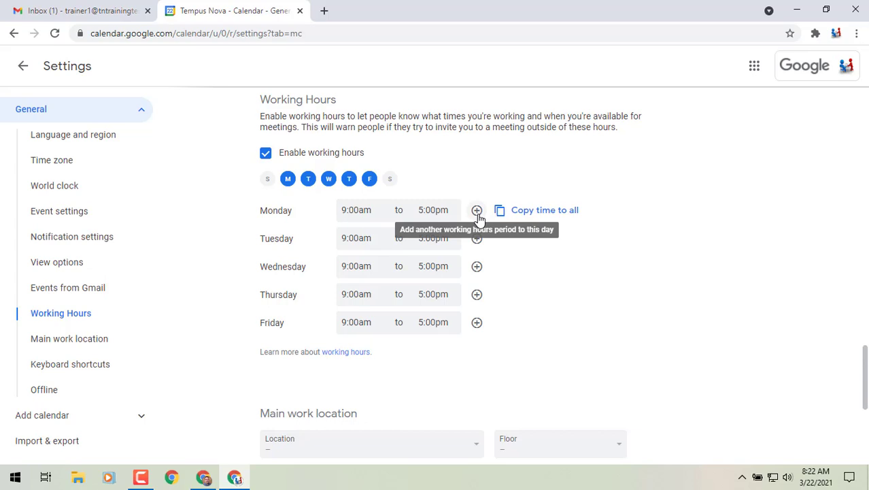
Step: Add a second Monday period, ending the first at 12:00pm and running the new one 2:00pm–6:00pm
{"action": "left_click", "coordinate": [477, 212]}
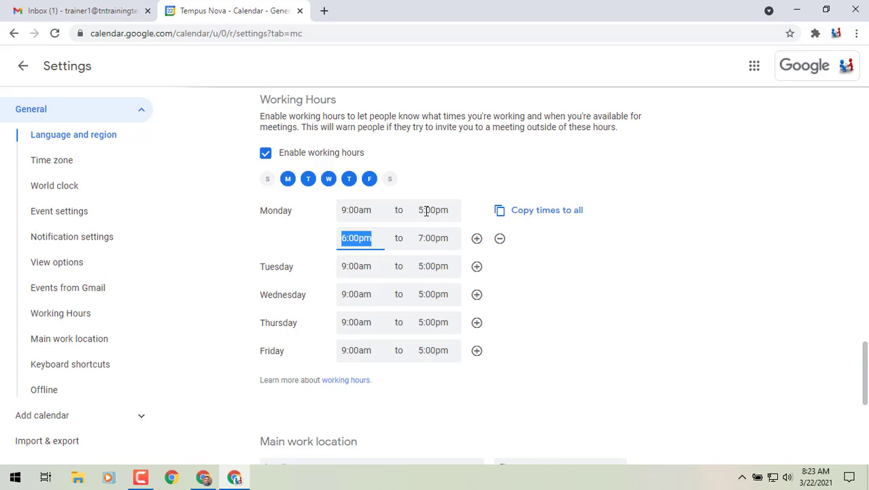
{"action": "left_click", "coordinate": [426, 211]}
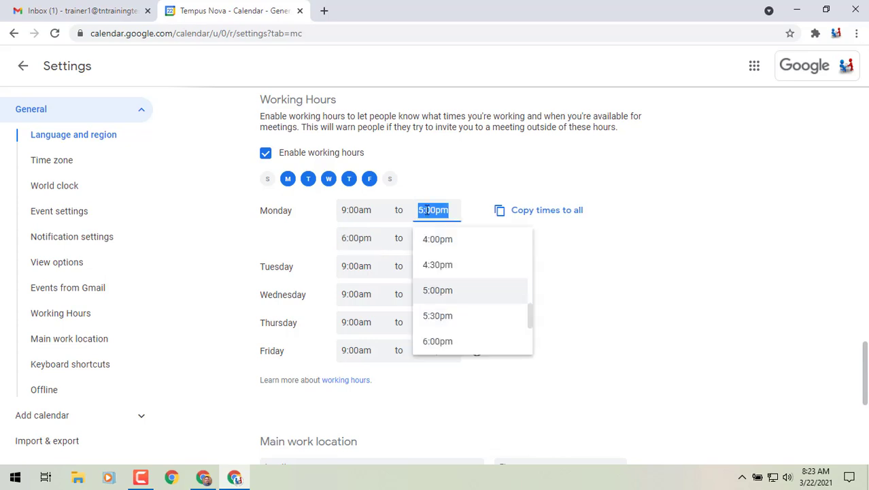
{"action": "type", "text": "12"}
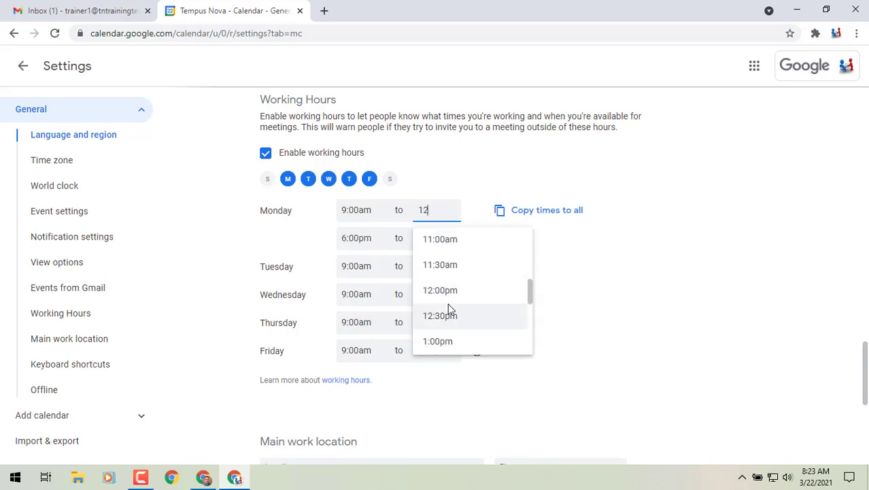
{"action": "left_click", "coordinate": [454, 299]}
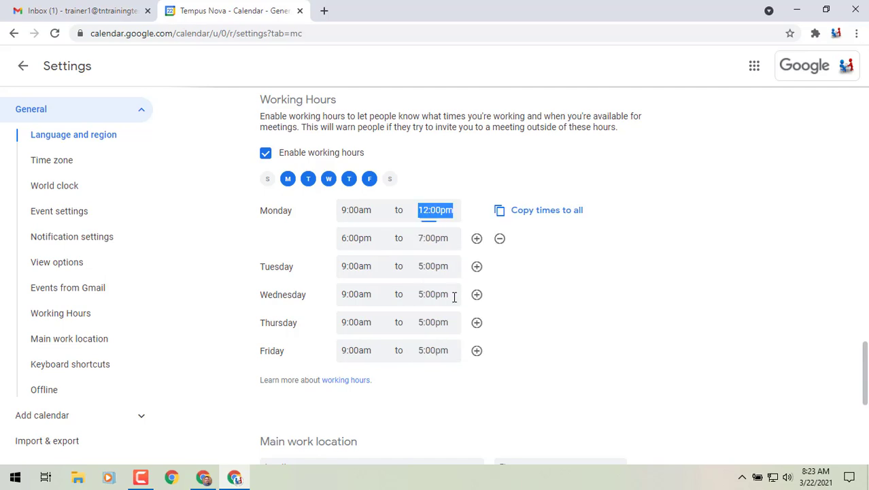
{"action": "left_click", "coordinate": [365, 240]}
{"action": "scroll", "coordinate": [361, 313], "scroll_direction": "down", "scroll_amount": 1}
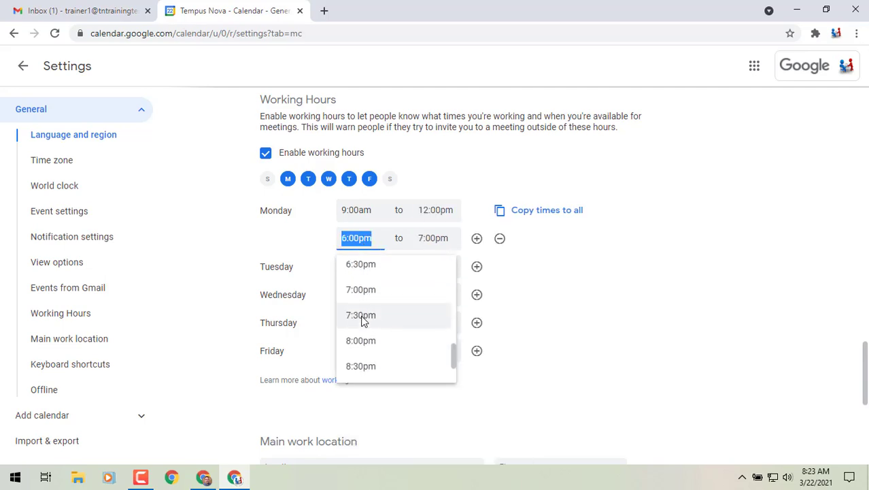
{"action": "scroll", "coordinate": [361, 321], "scroll_direction": "up", "scroll_amount": 3}
{"action": "scroll", "coordinate": [360, 321], "scroll_direction": "up", "scroll_amount": 2}
{"action": "left_click", "coordinate": [359, 306]}
{"action": "left_click", "coordinate": [430, 242]}
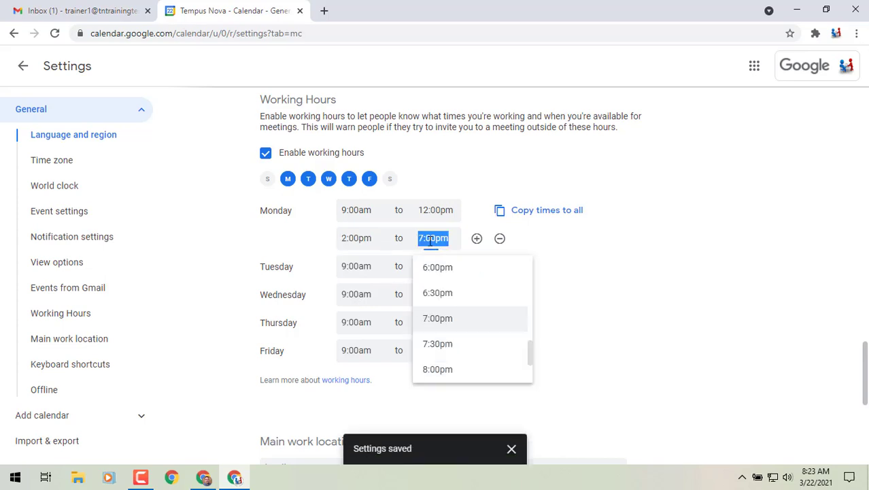
{"action": "left_click", "coordinate": [443, 268]}
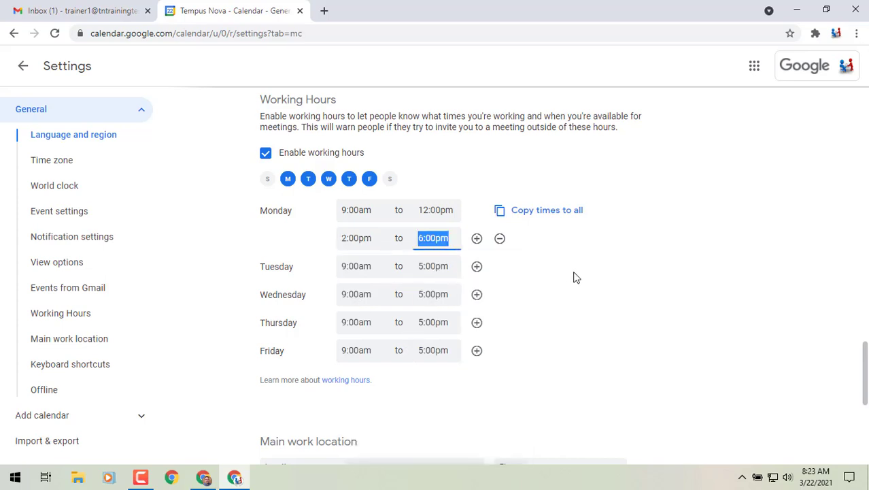